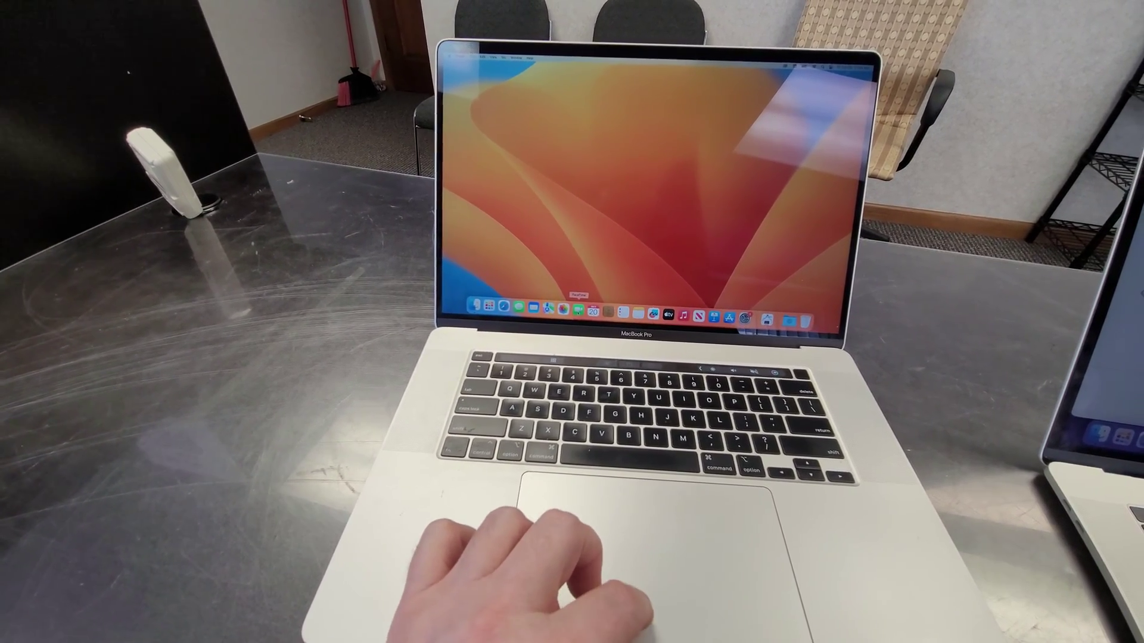
- Launch FaceTime to test the camera, quit it, then bring up About This Mac's System Report
click(581, 310)
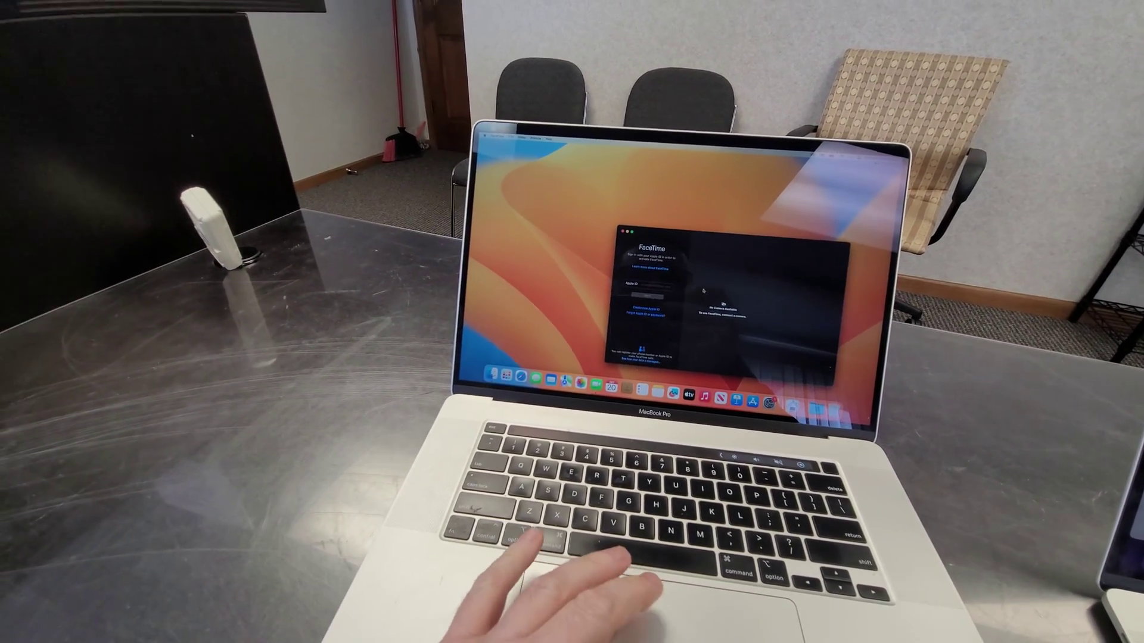
click(624, 290)
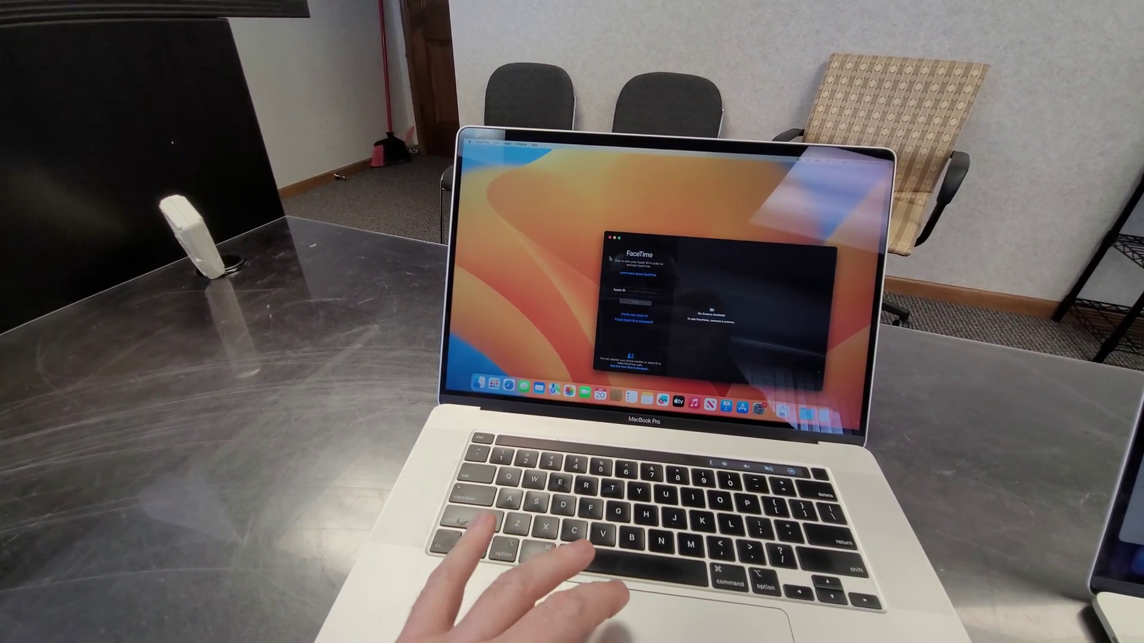
key(super+q)
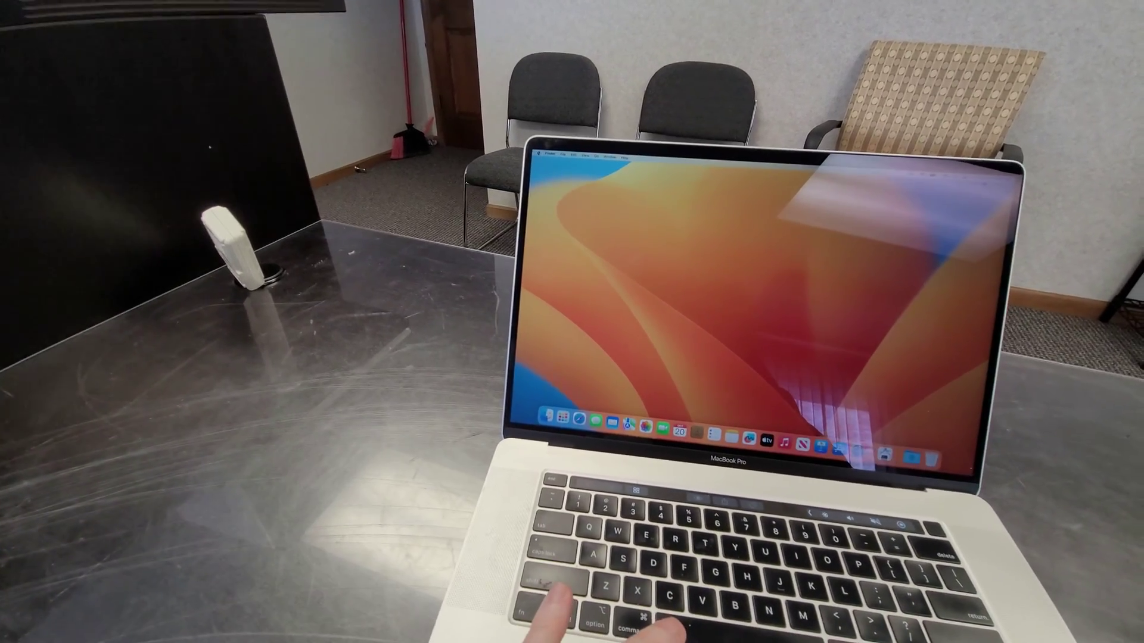
click(539, 154)
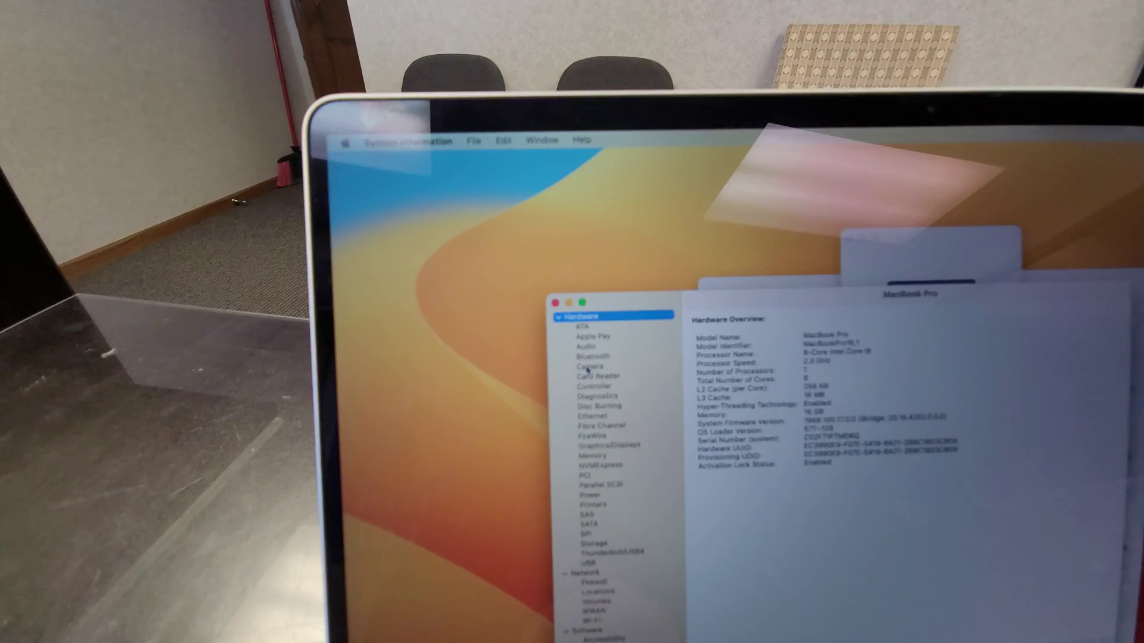
- Check the Camera section of the system report, which shows no camera detected
click(588, 292)
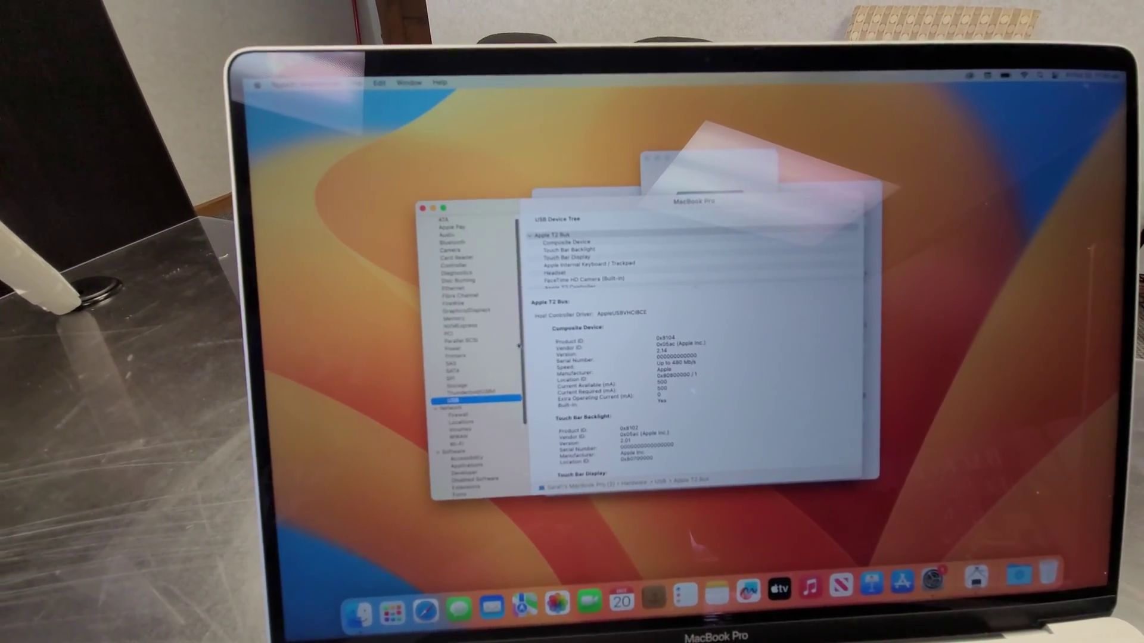
scroll(676, 261, down, 5)
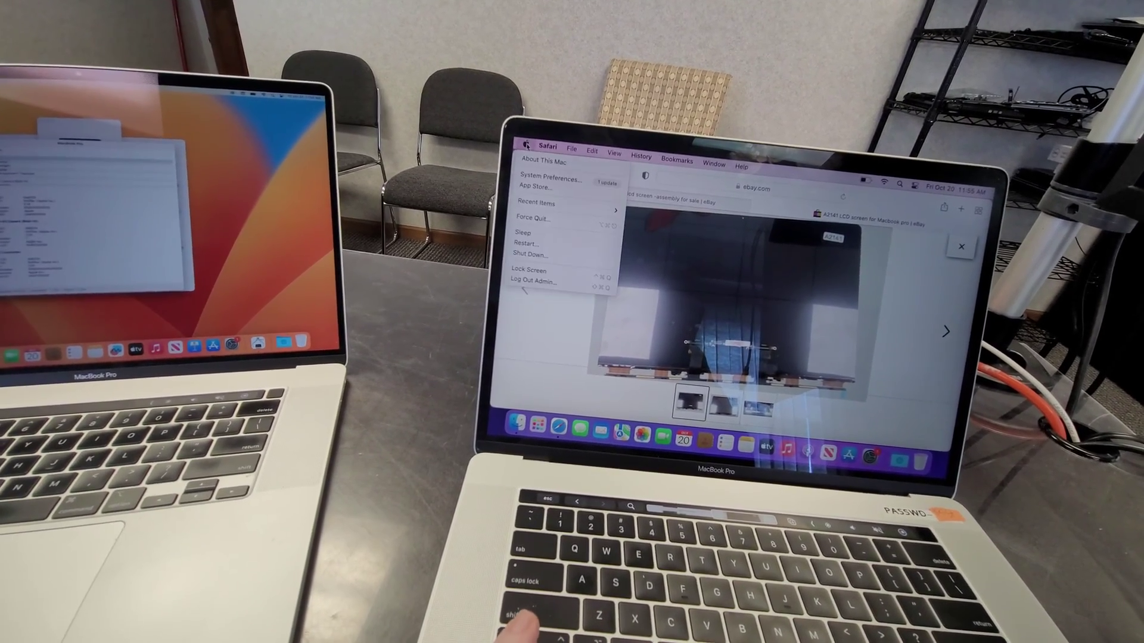
- On the second MacBook Pro, open System Report and view its Camera section
click(536, 161)
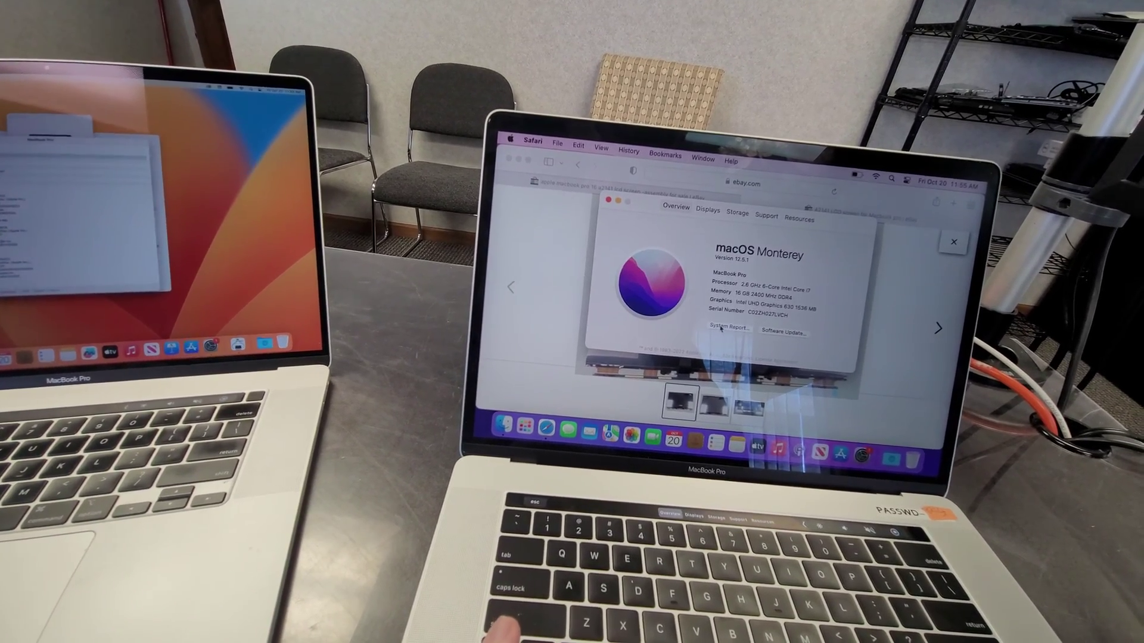
click(720, 330)
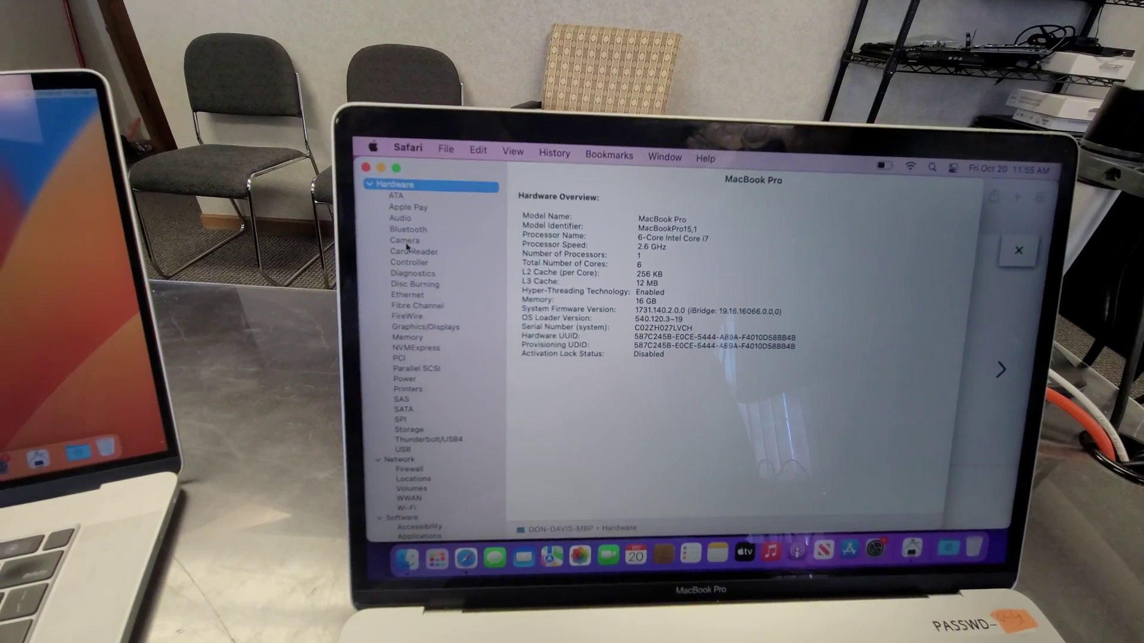
click(405, 242)
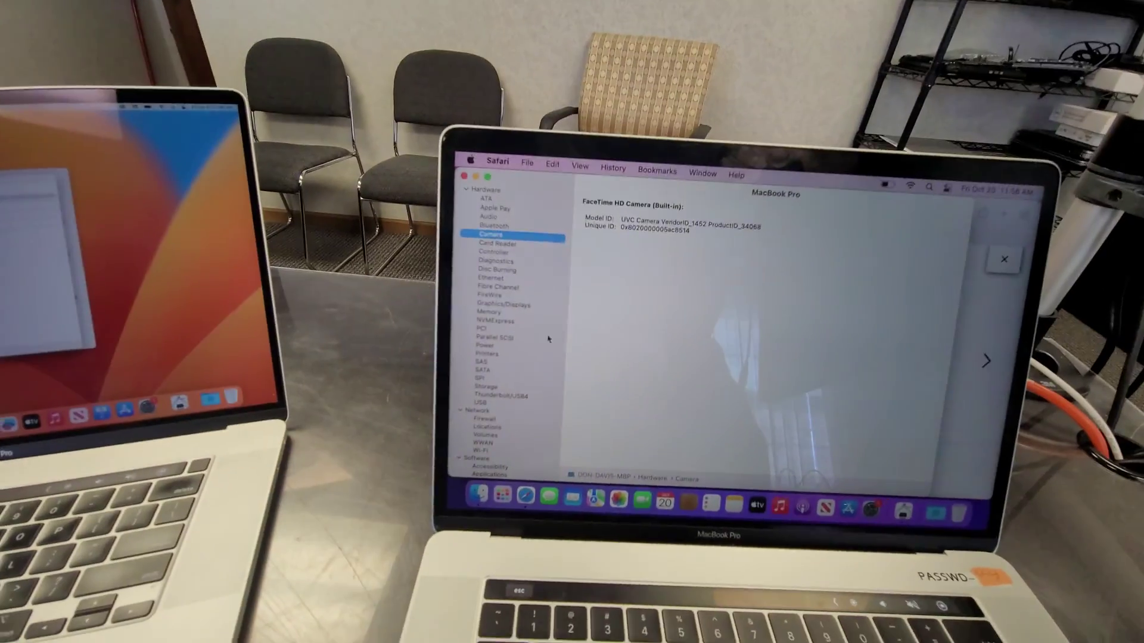
- Review the USB tree's FaceTime HD Camera entry, then close System Information
click(481, 402)
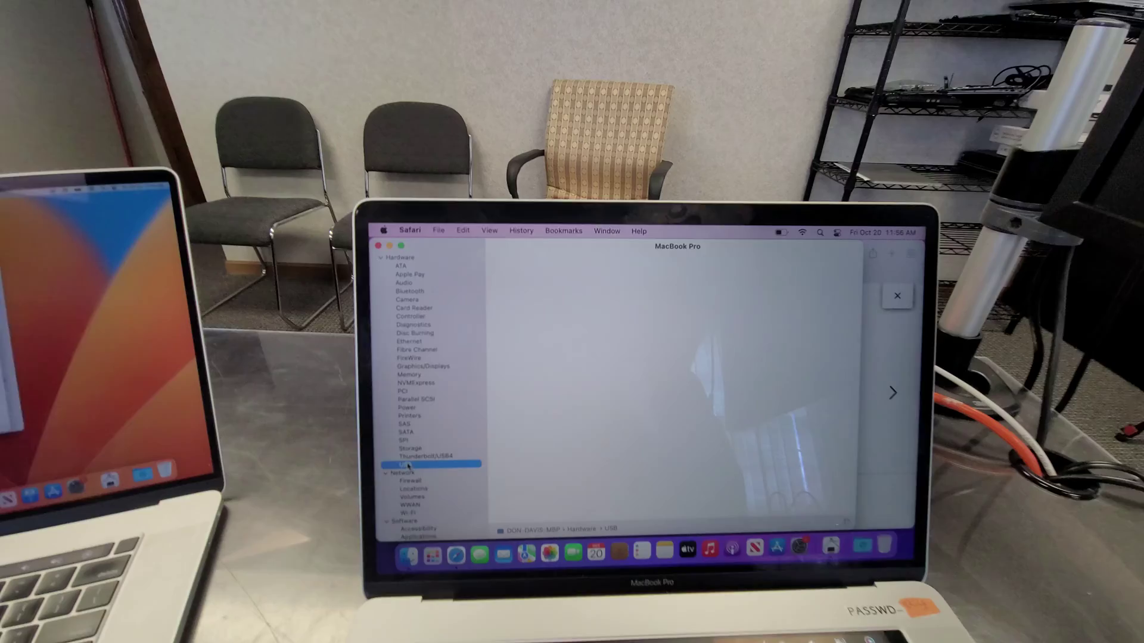
scroll(542, 468, down, 5)
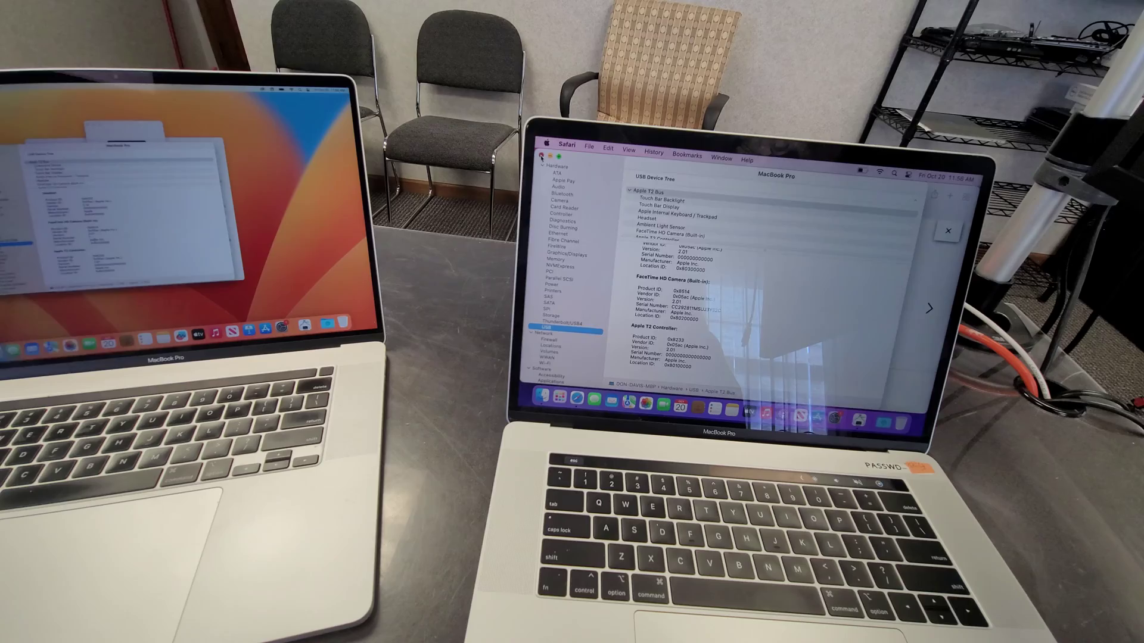
click(542, 158)
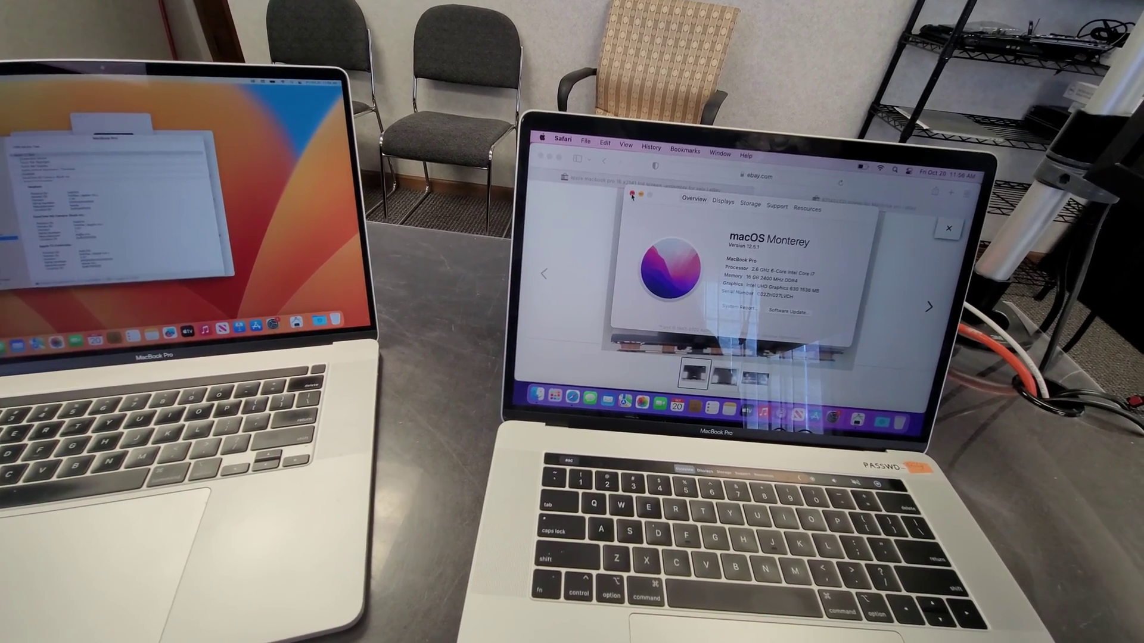
- Close About This Mac and view the A2141 LCD listing's second, third, then first photos
click(631, 196)
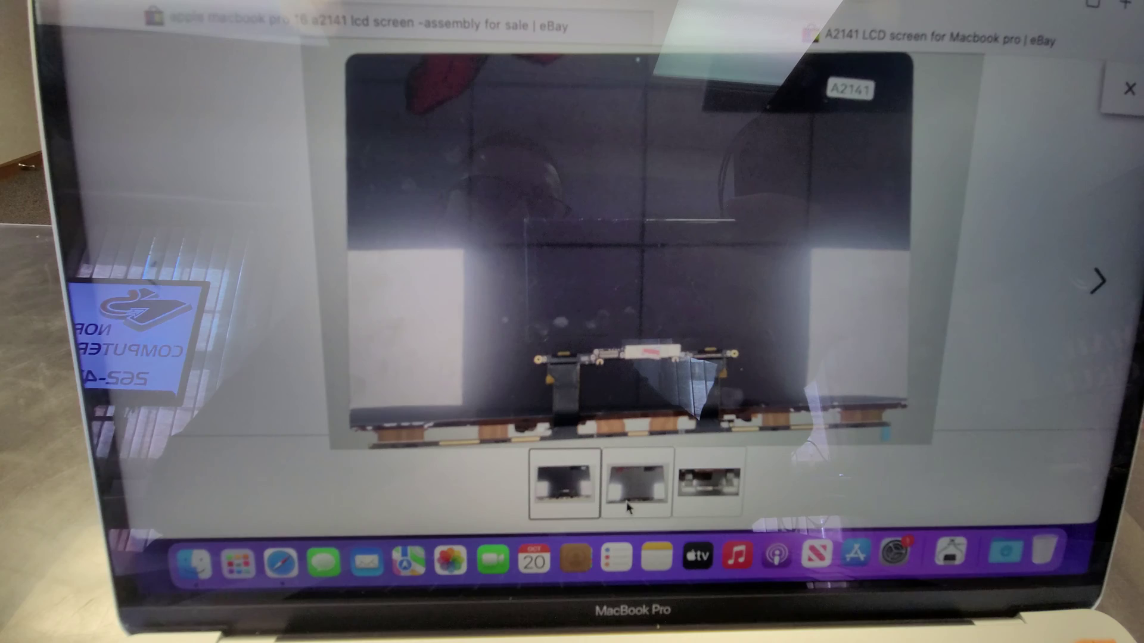
click(628, 507)
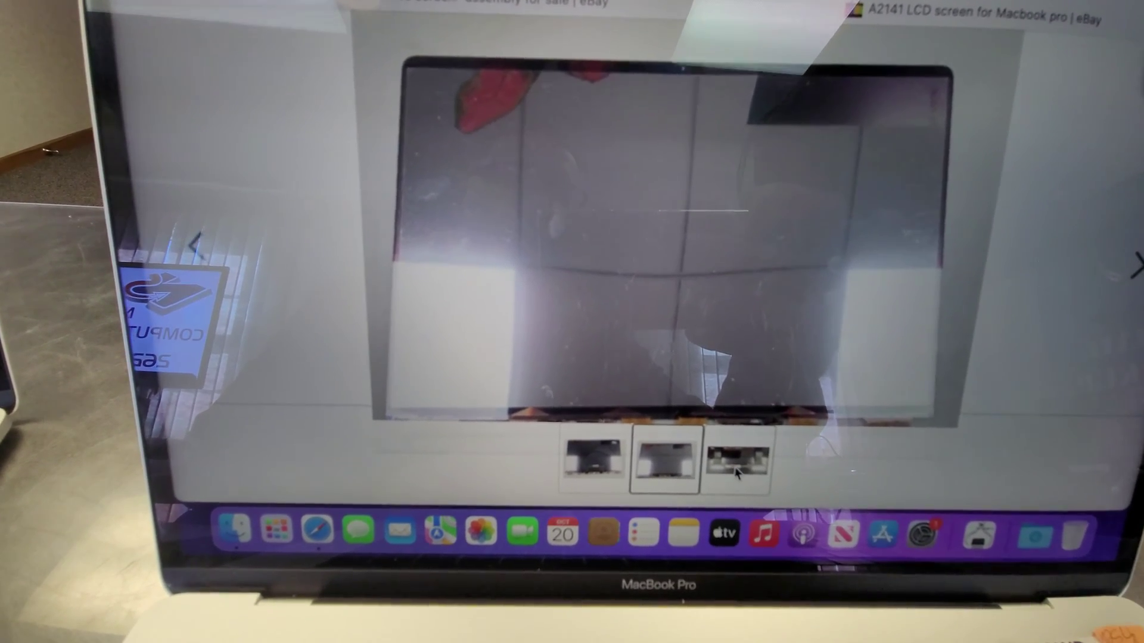
click(735, 472)
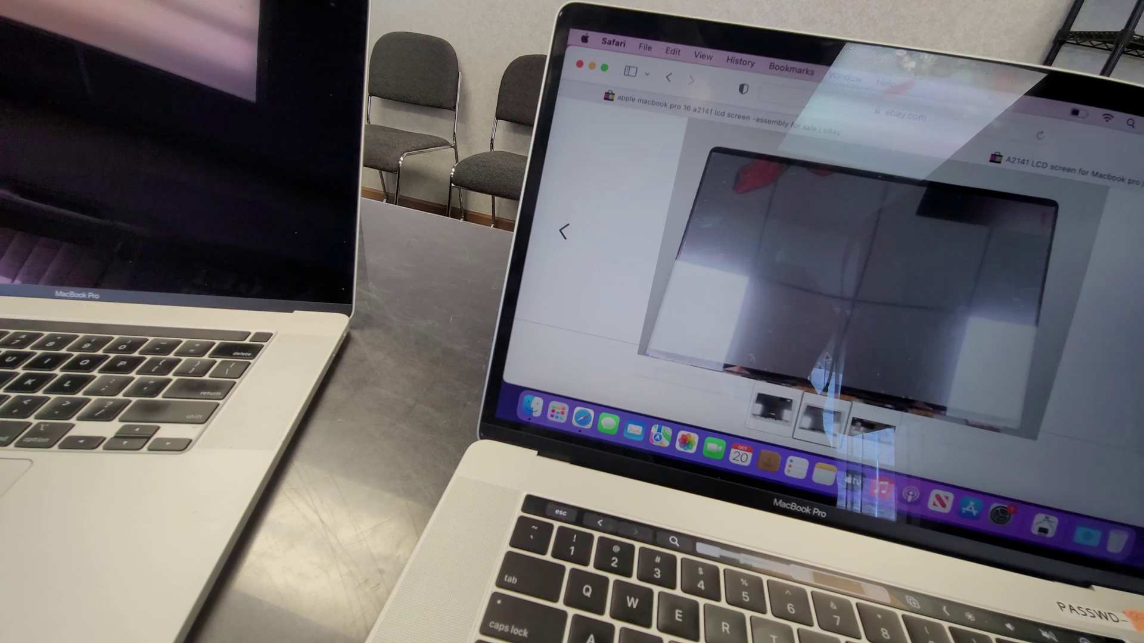
click(772, 415)
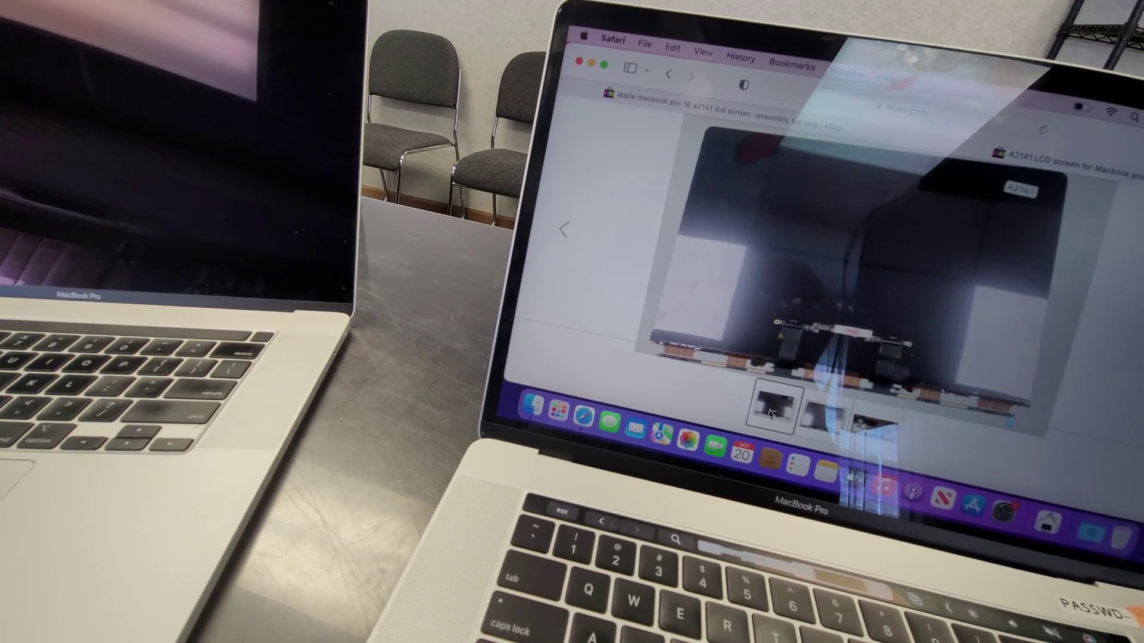